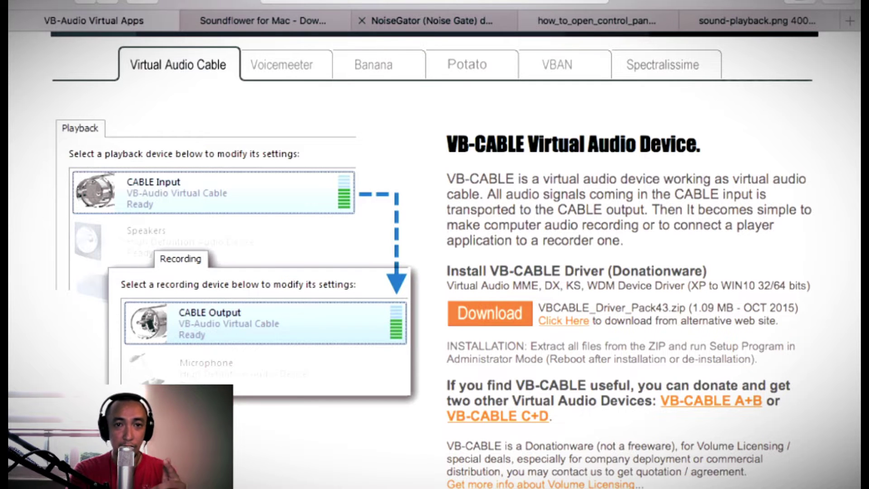
# Step: Show the NoiseGator (Noise Gate) download page on SourceForge and read its summary
pyautogui.click(430, 20)
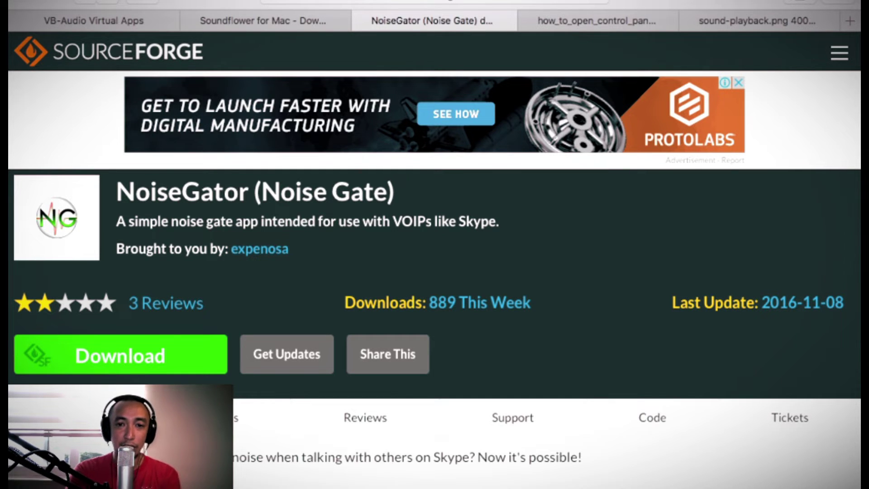
pyautogui.scroll(-2, 434, 249)
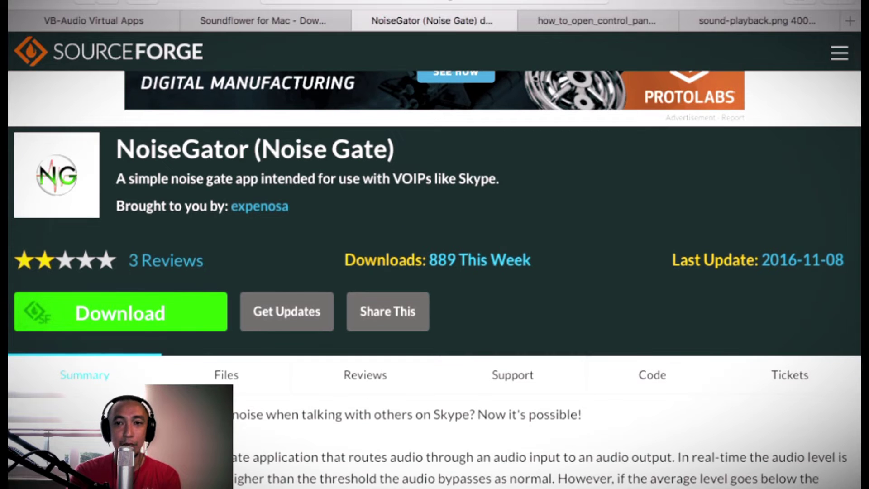
pyautogui.scroll(-1, 434, 249)
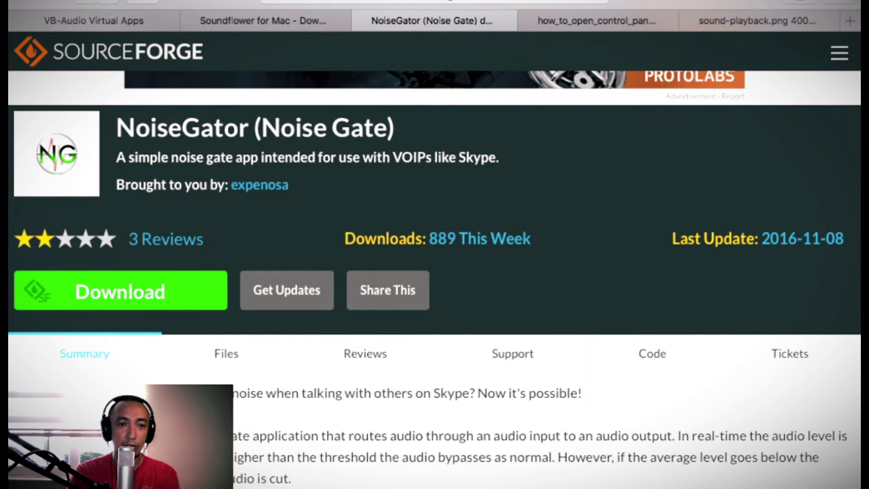
# Step: Review the VB-CABLE Virtual Audio Device page with its driver download and installation notes
pyautogui.press('super+Tab')
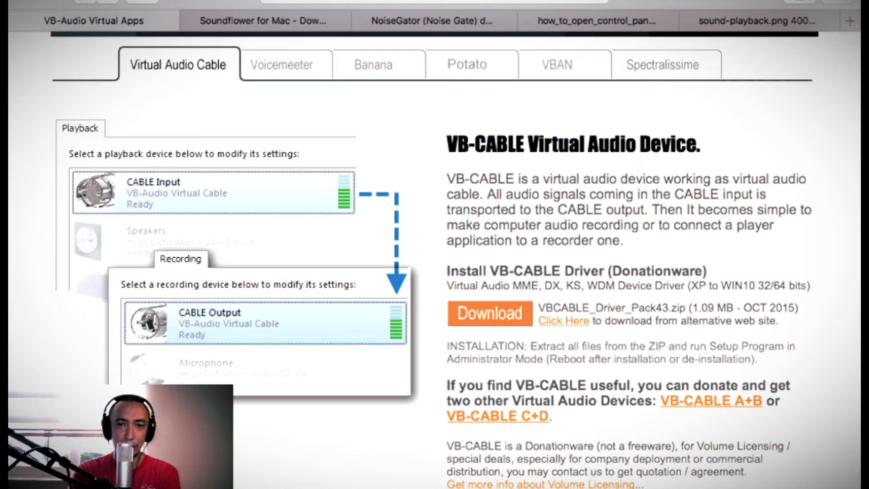
pyautogui.scroll(2, 434, 253)
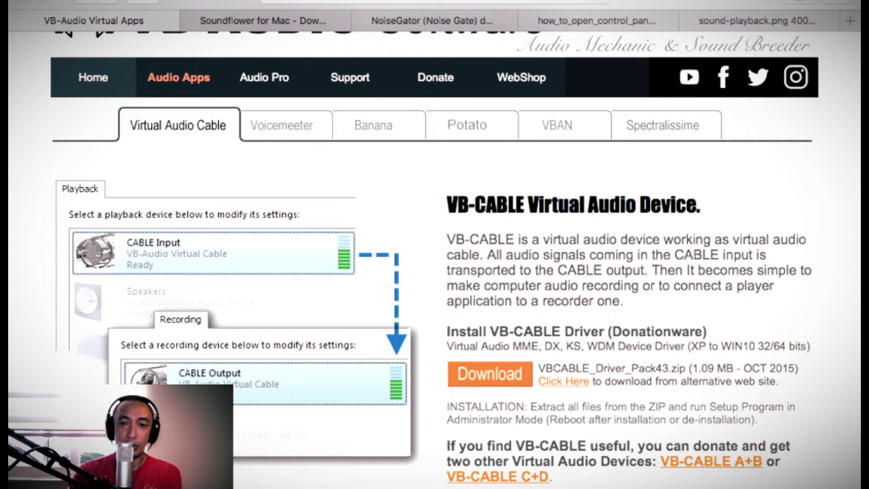
pyautogui.scroll(-2, 435, 253)
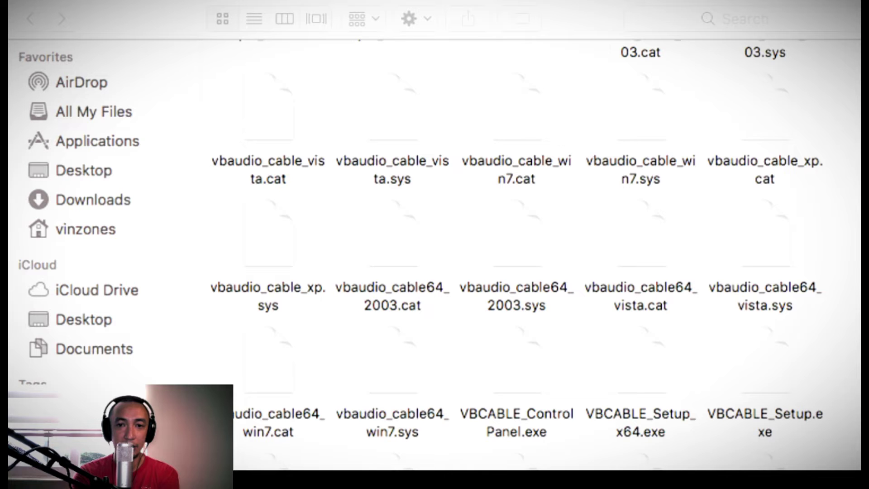
# Step: Locate VBCABLE_Setup_x64.exe and VBCABLE_Setup.exe in the extracted driver folder, select both, and clear the selection
pyautogui.scroll(3, 516, 253)
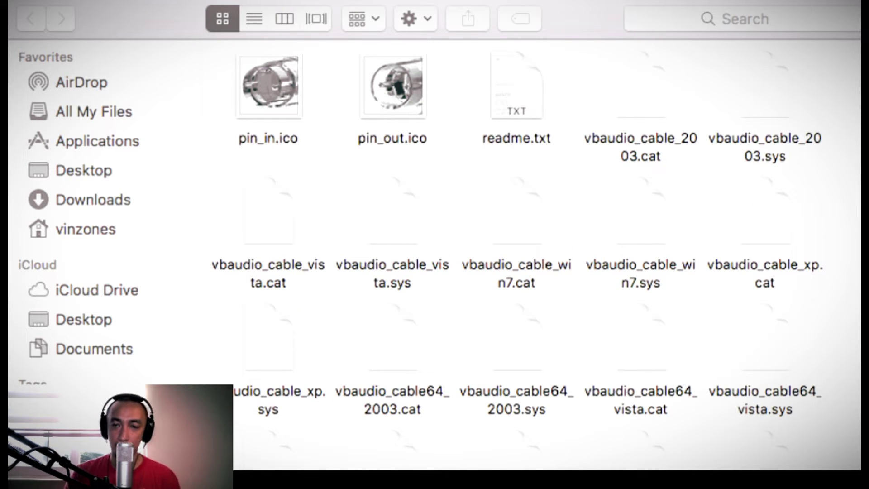
pyautogui.scroll(-1, 516, 244)
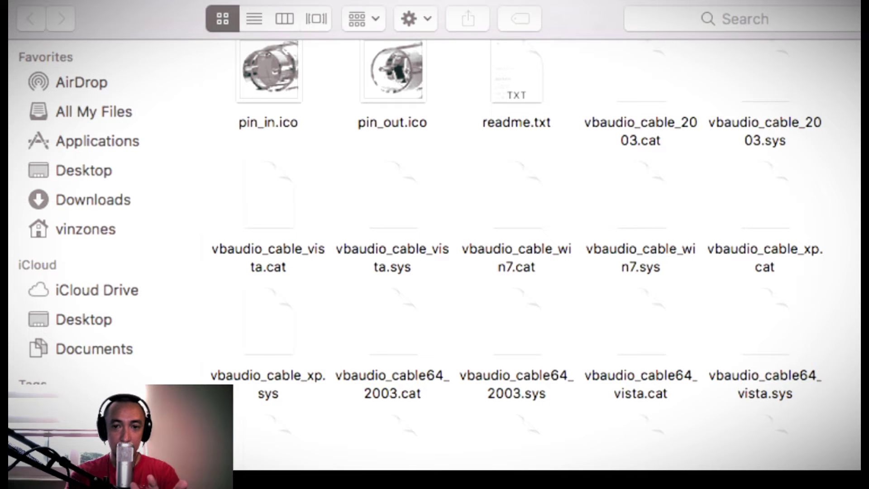
pyautogui.scroll(-5, 516, 253)
pyautogui.scroll(-5, 516, 253)
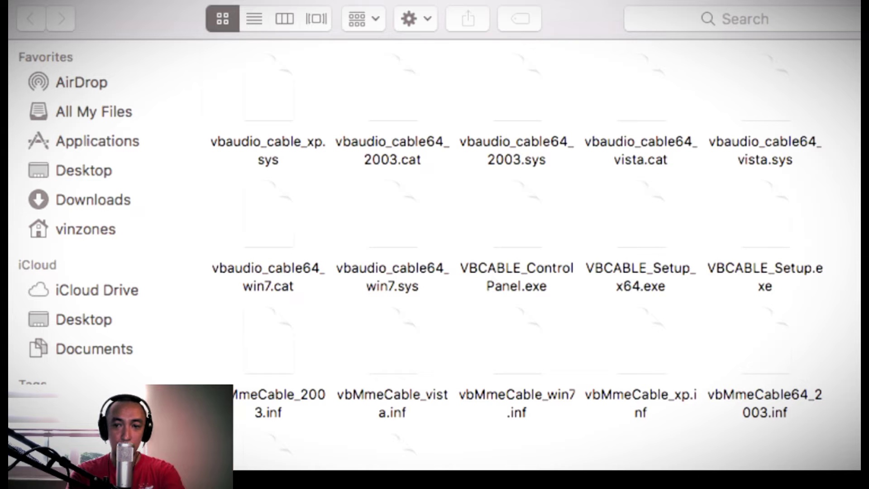
pyautogui.click(765, 218)
pyautogui.keyDown('super'); pyautogui.click(640, 217); pyautogui.keyUp('super')
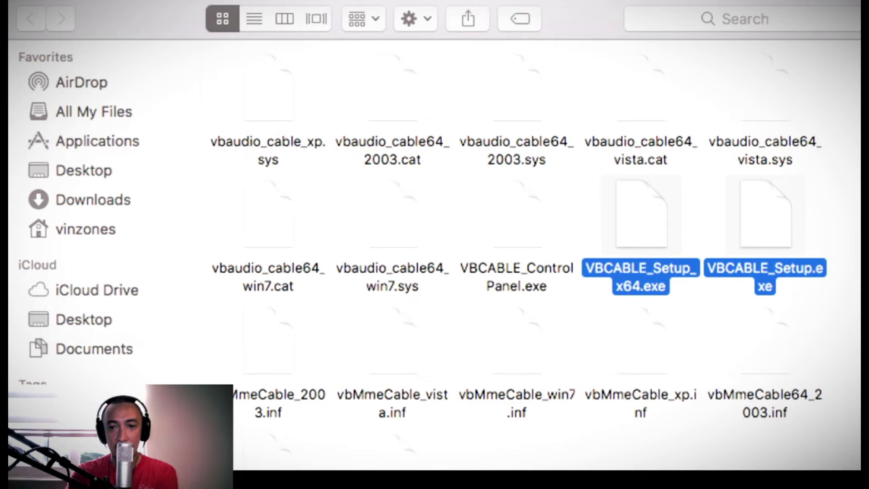
pyautogui.press('super+alt+a')
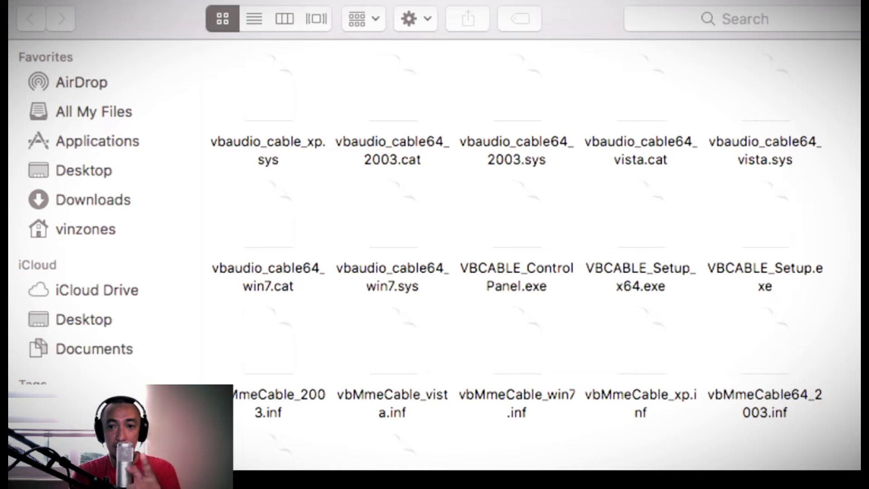
# Step: Point out the VBCABLE_Setup_x64.exe installer and VBCABLE_Setup.exe individually in the driver folder
pyautogui.click(641, 217)
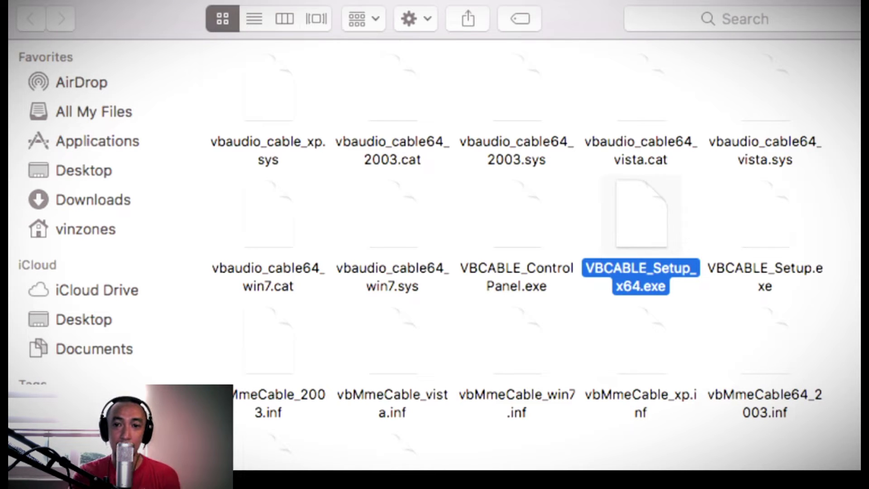
pyautogui.click(765, 217)
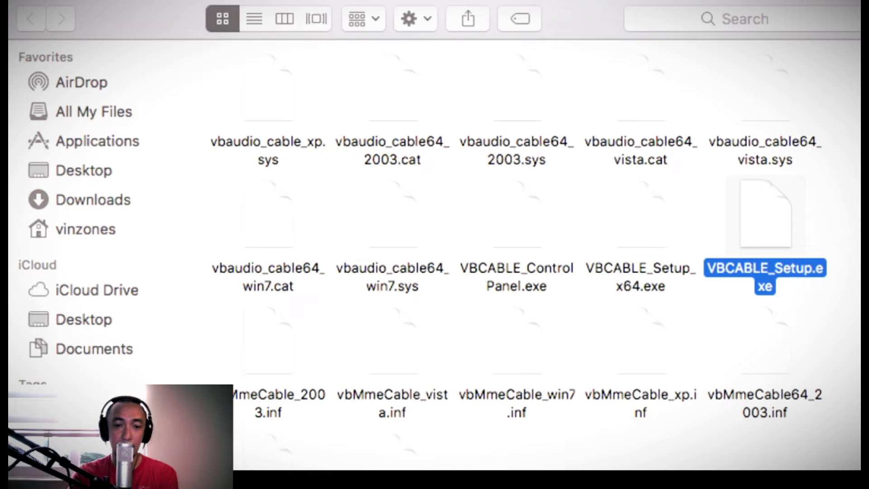
pyautogui.press('super+o')
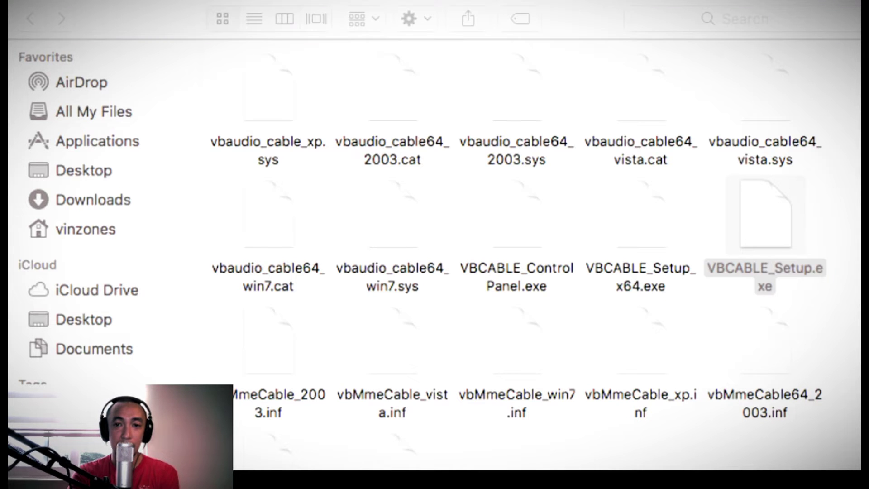
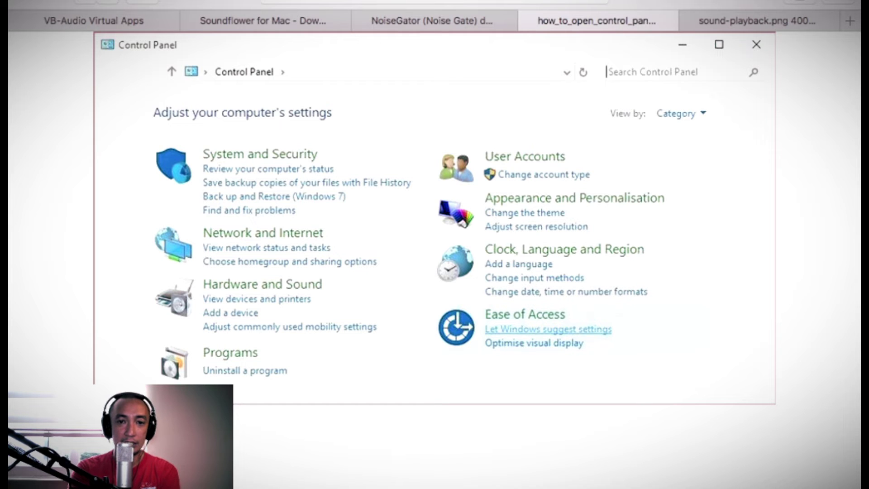
# Step: Examine the Windows Sound playback devices image and the Soundflower for Mac download page
pyautogui.hotkey('ctrl', 'Tab')
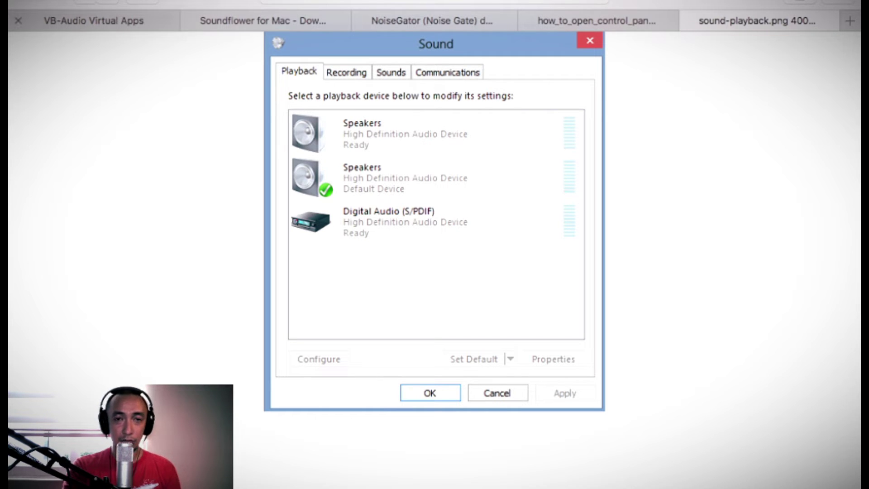
pyautogui.click(94, 20)
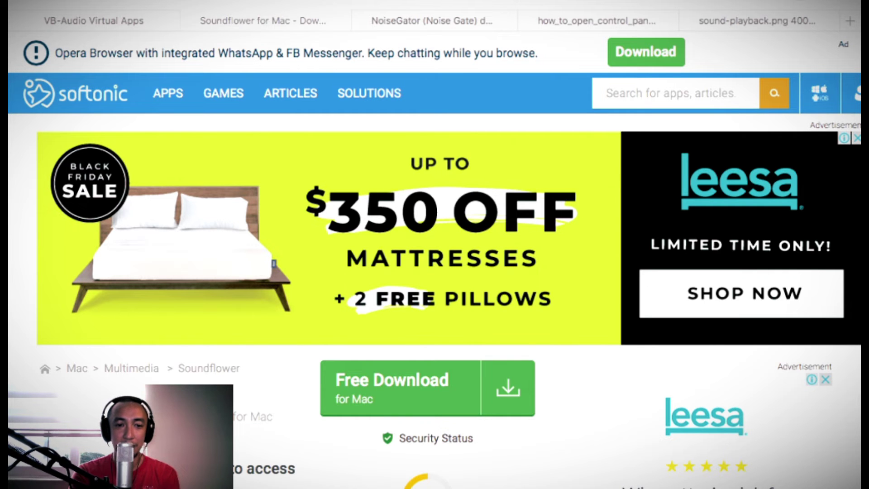
pyautogui.scroll(-10, 434, 245)
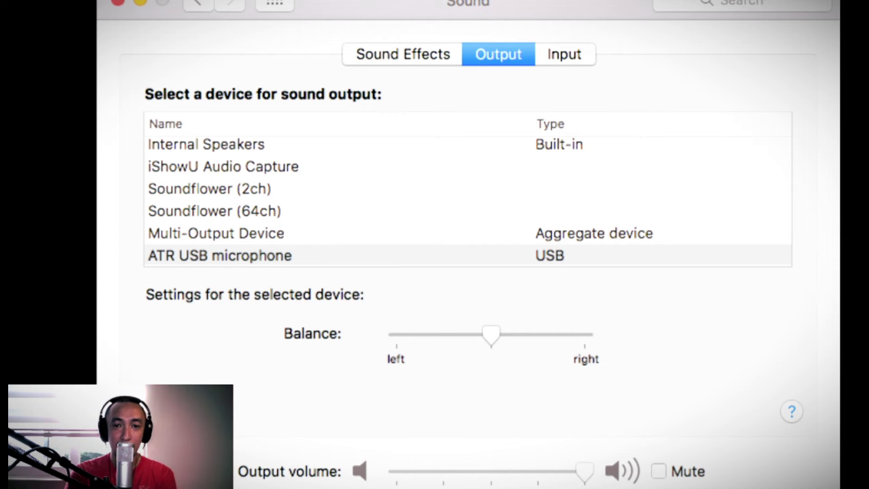
# Step: Try Soundflower (64ch), Multi-Output Device and ATR USB microphone as sound output, and settle on Soundflower (2ch)
pyautogui.click(209, 189)
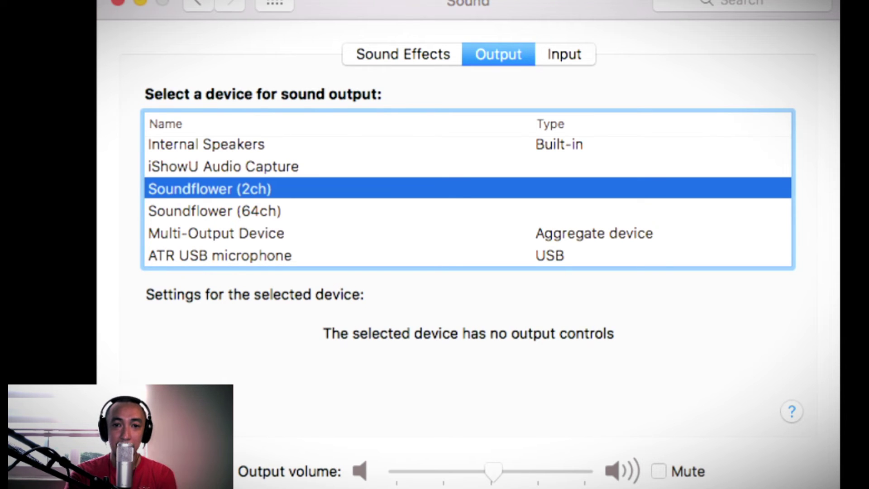
pyautogui.click(216, 233)
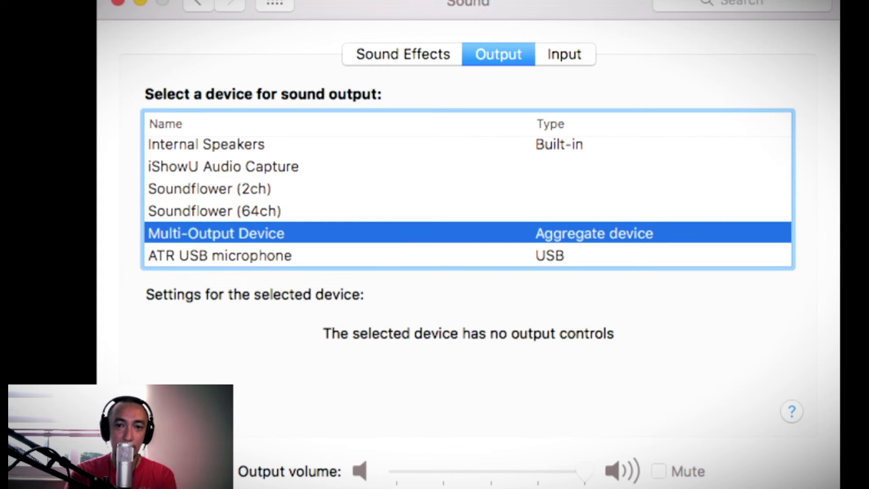
pyautogui.click(209, 188)
pyautogui.click(215, 211)
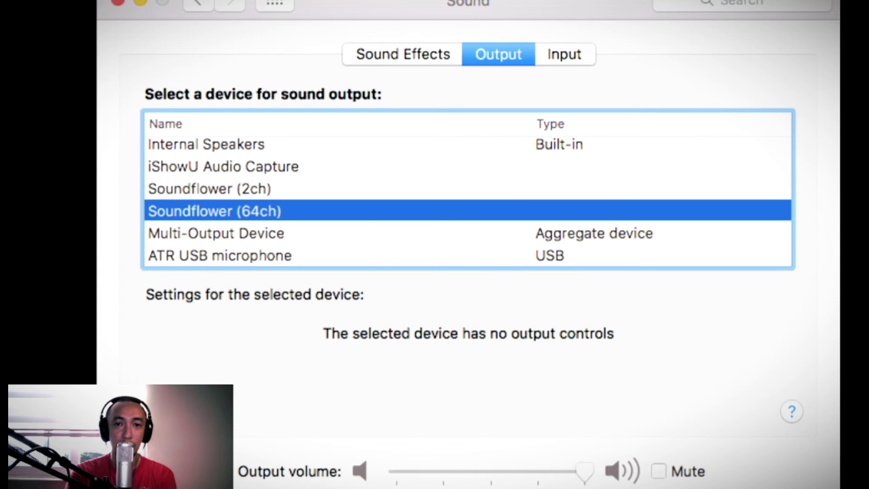
pyautogui.click(209, 188)
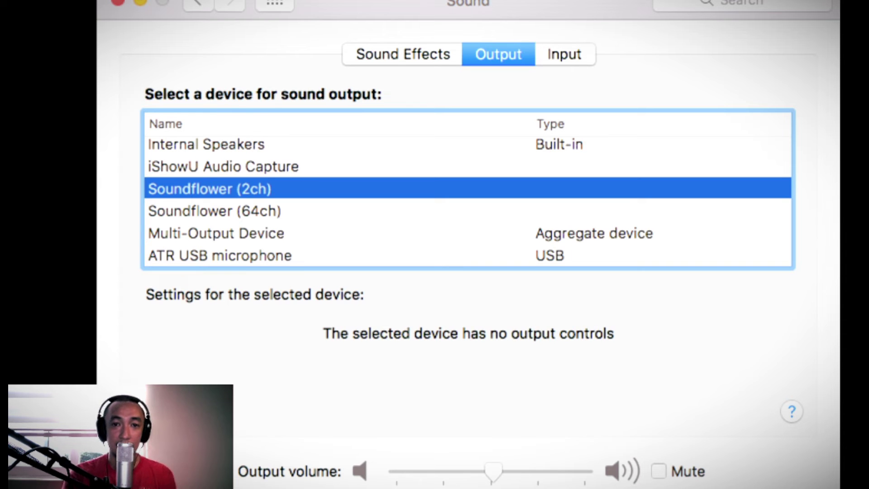
pyautogui.click(216, 233)
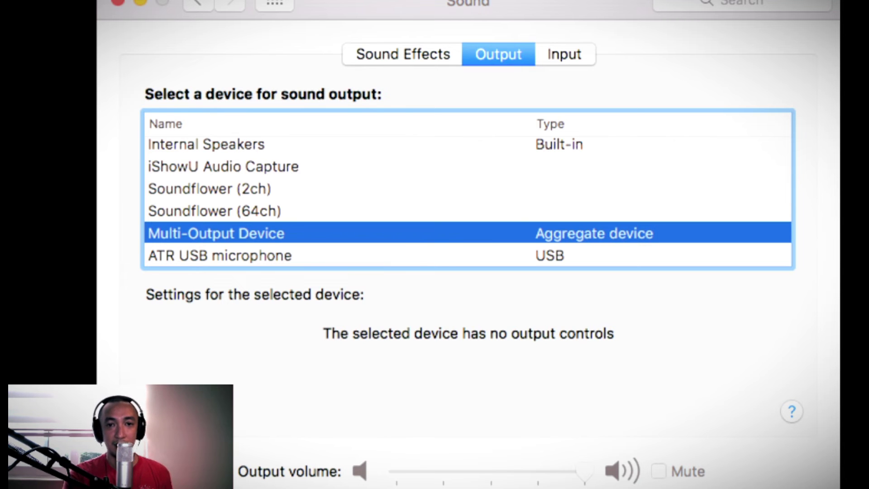
pyautogui.click(220, 255)
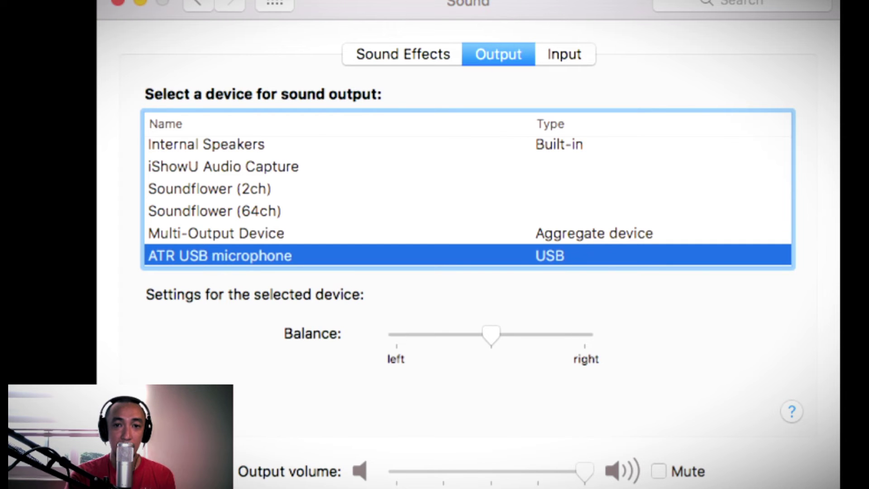
pyautogui.click(209, 188)
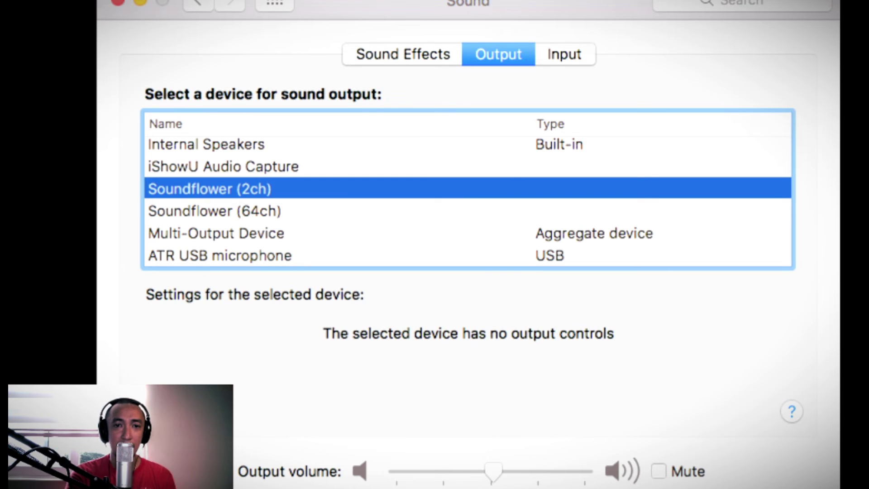
# Step: Switch to NoiseGator and try to activate the noise gate
pyautogui.press('super+Tab')
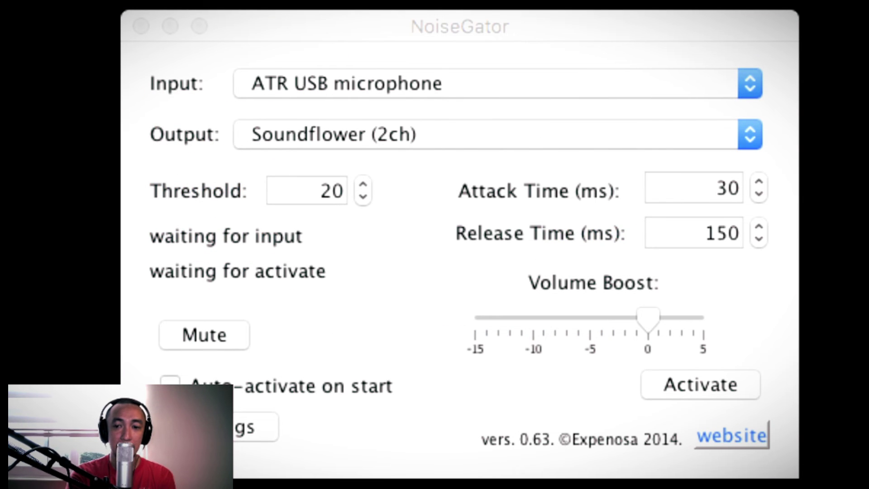
pyautogui.click(700, 384)
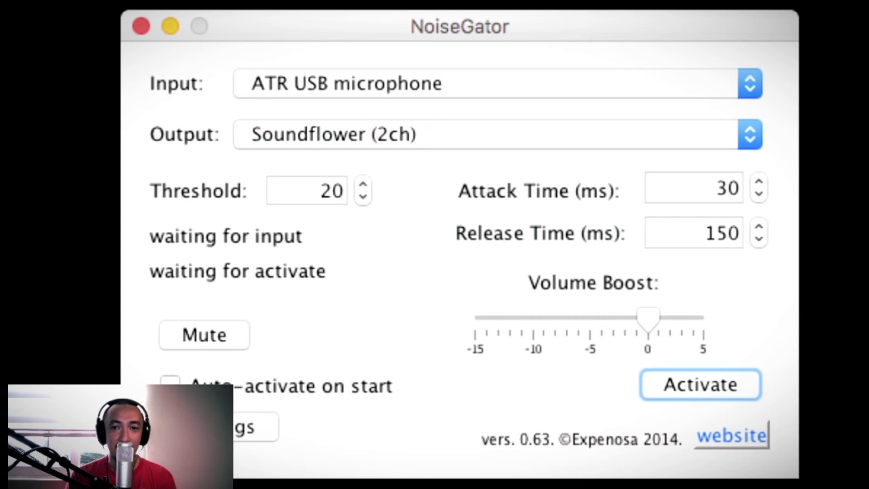
pyautogui.press('space')
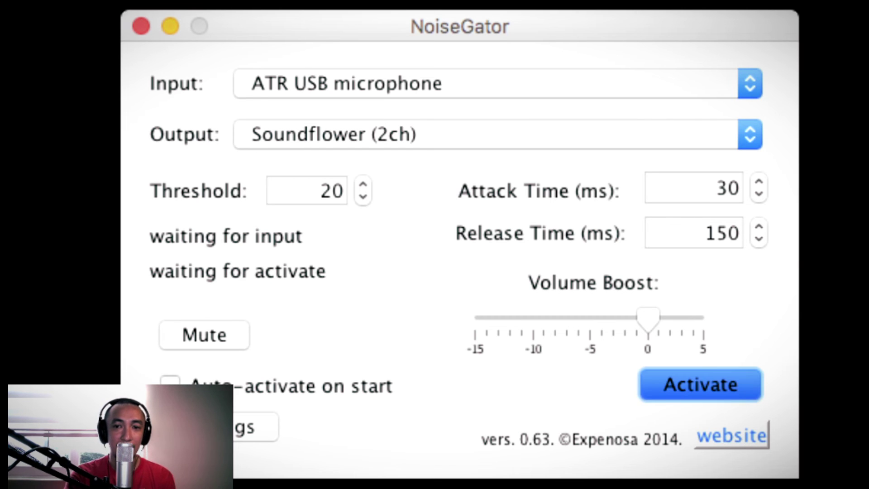
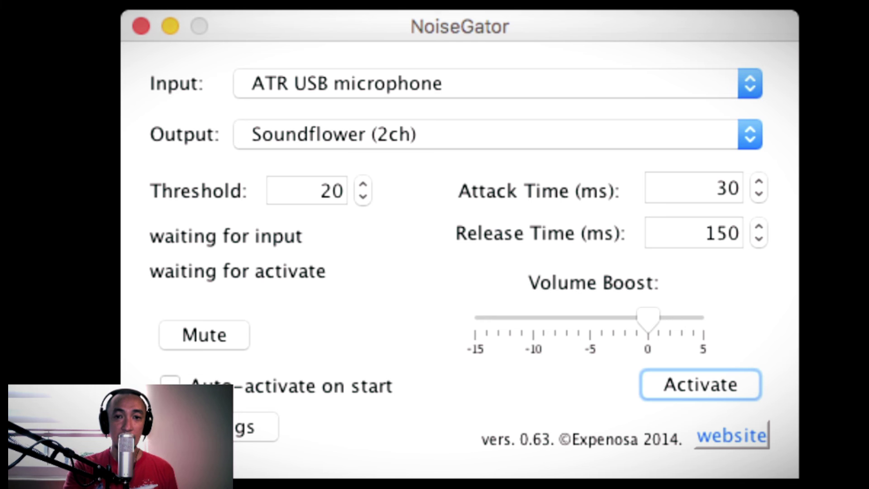
pyautogui.press('super+Tab')
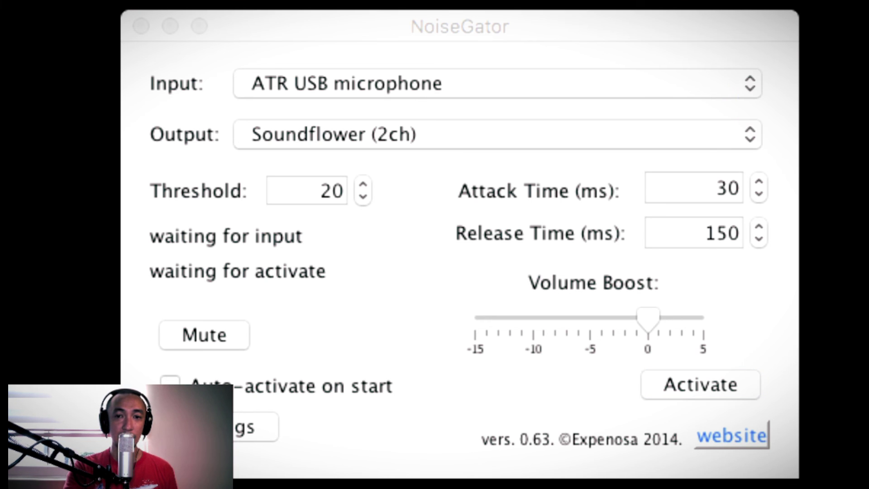
pyautogui.press('super+Tab')
pyautogui.press('super+Tab')
pyautogui.press('super+Tab')
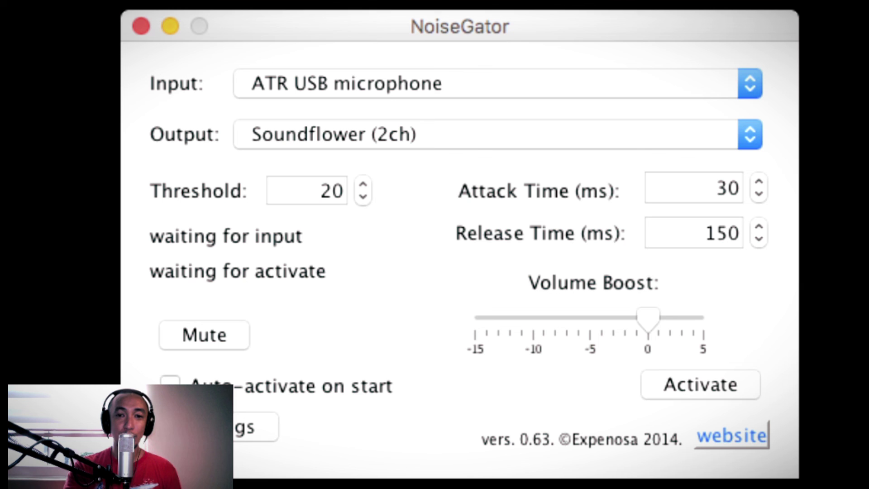
# Step: Trigger the noise gate's activation once more with the current input and output devices
pyautogui.press('space')
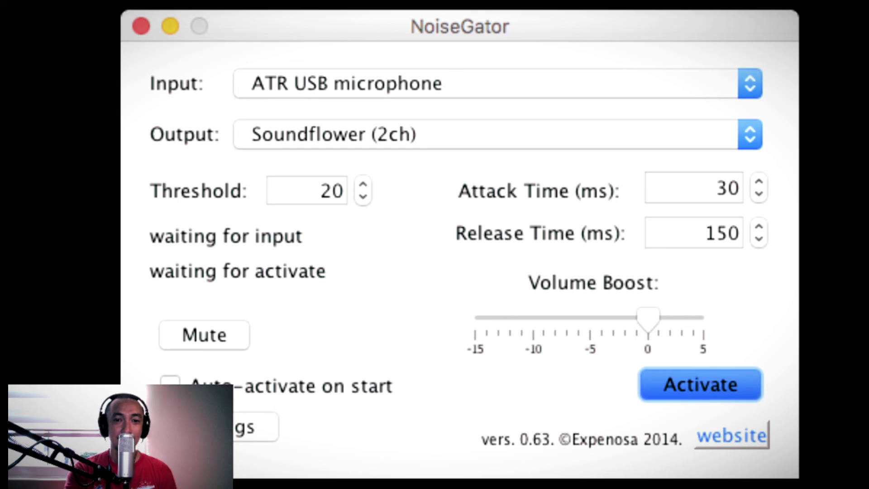
pyautogui.press('Tab')
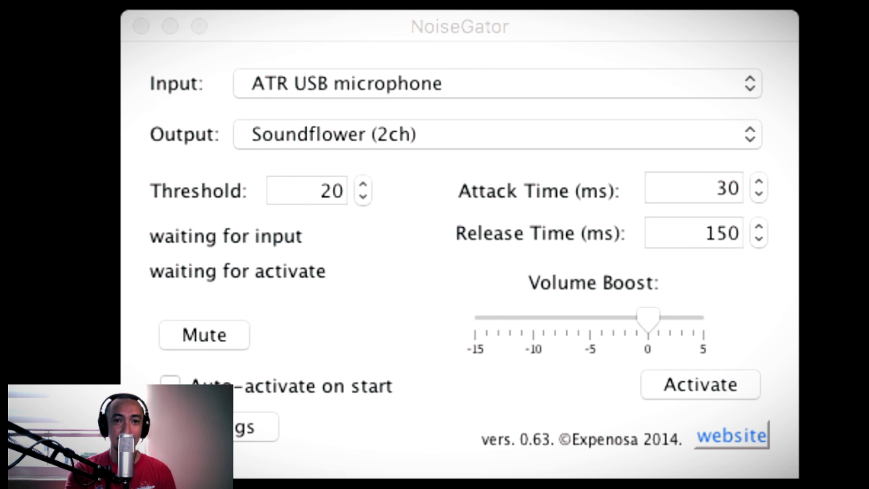